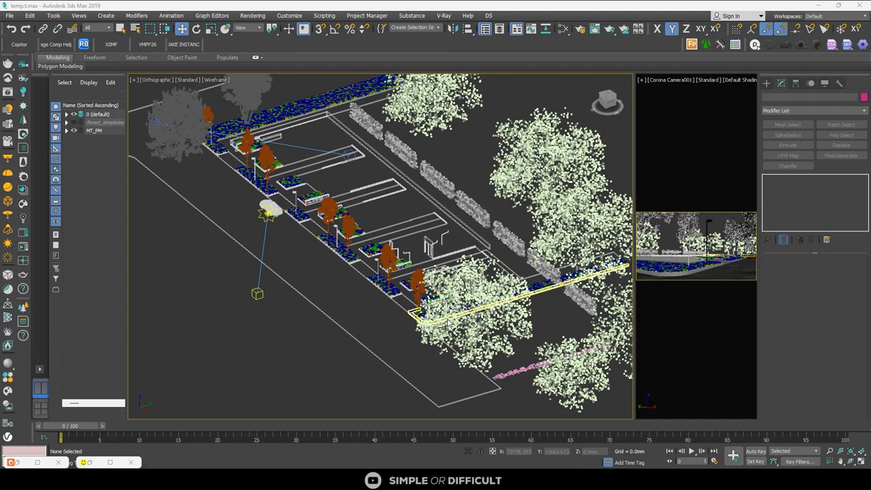
# Step: Examine the street scene's trees, planting beds and remaining building outlines from several angles in the orthographic viewport
pyautogui.scroll(-4, 481, 221)
pyautogui.moveTo(401, 270); pyautogui.dragTo(393, 354, button='middle')
pyautogui.scroll(6, 385, 320)
pyautogui.keyDown('alt'); pyautogui.moveTo(389, 323); pyautogui.dragTo(501, 317, button='middle'); pyautogui.keyUp('alt')
pyautogui.scroll(-4, 441, 311)
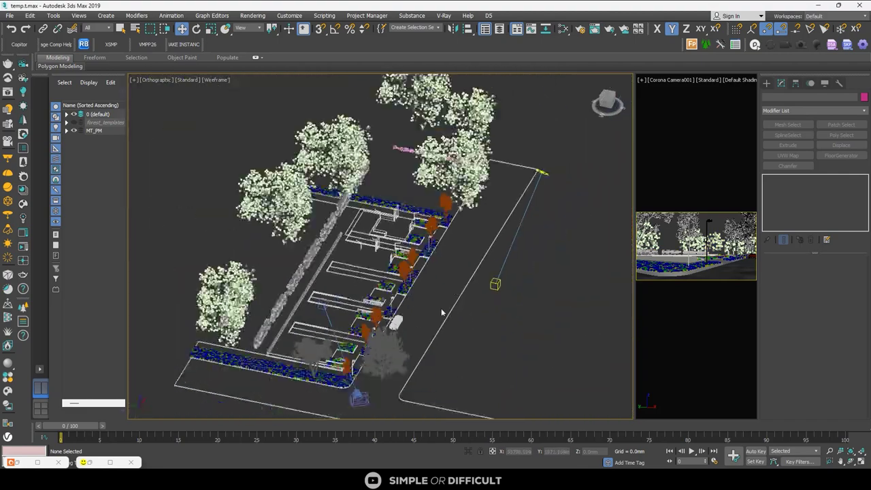
pyautogui.moveTo(406, 342); pyautogui.dragTo(390, 246, button='middle')
# Step: Review the finished Corona render with its tone mapping and LightMix settings, and minimise the frame buffer
pyautogui.click(92, 462)
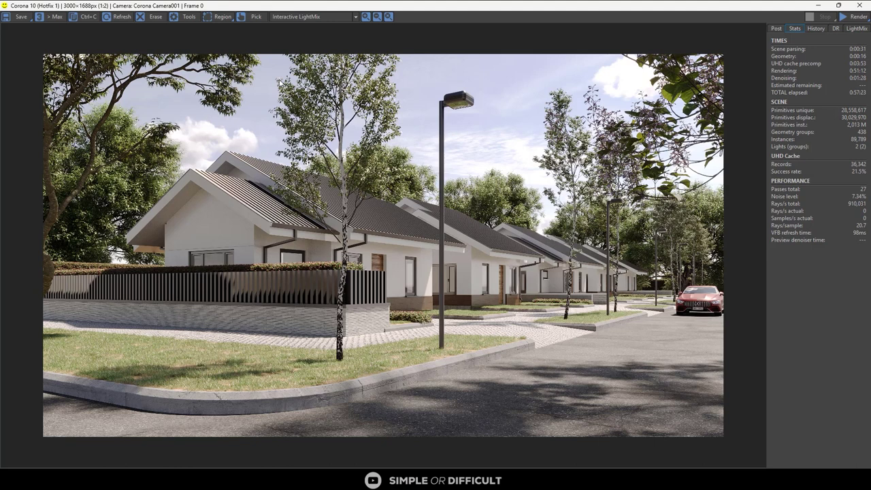
pyautogui.moveTo(379, 12); pyautogui.dragTo(387, 108)
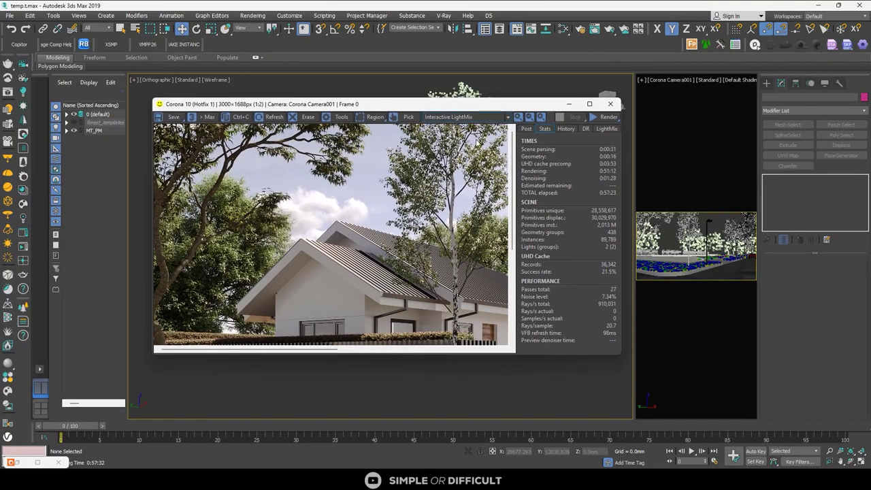
pyautogui.scroll(-2, 364, 237)
pyautogui.scroll(1, 364, 238)
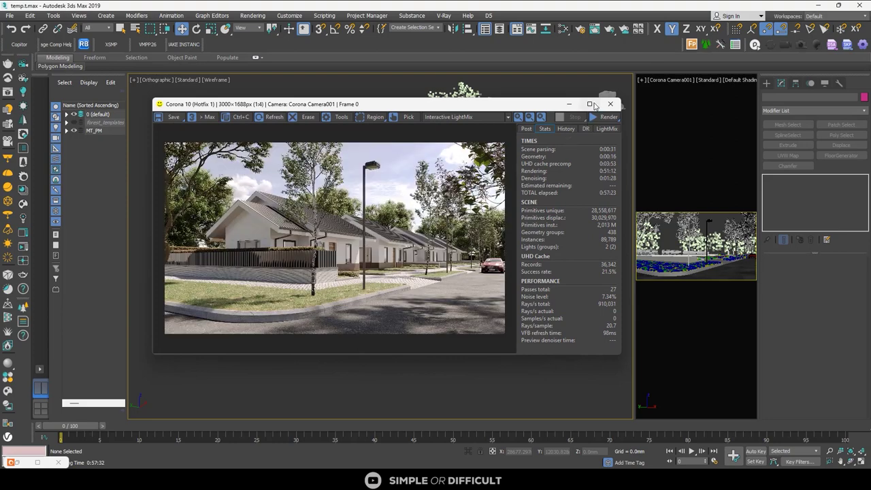
pyautogui.click(589, 104)
pyautogui.scroll(1, 442, 245)
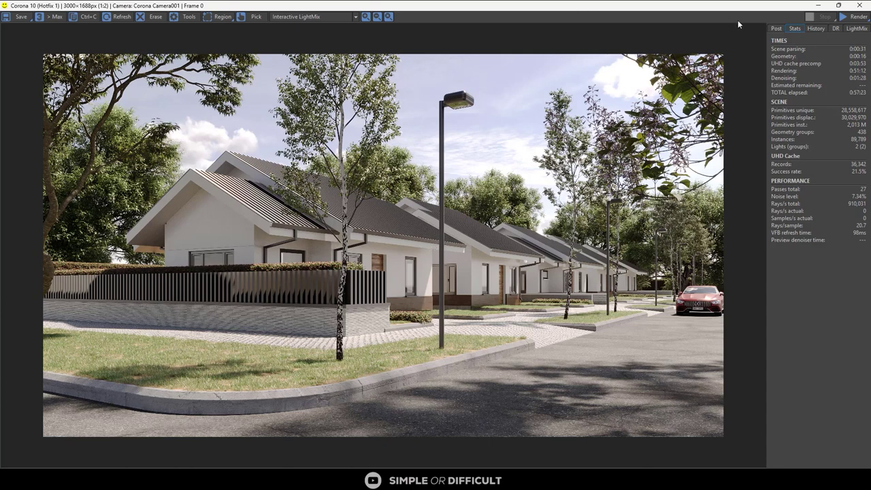
pyautogui.click(777, 28)
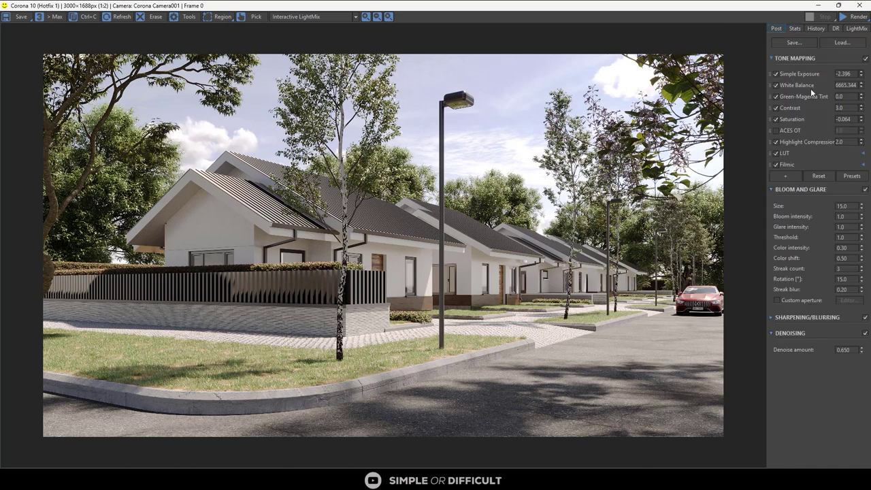
pyautogui.click(857, 29)
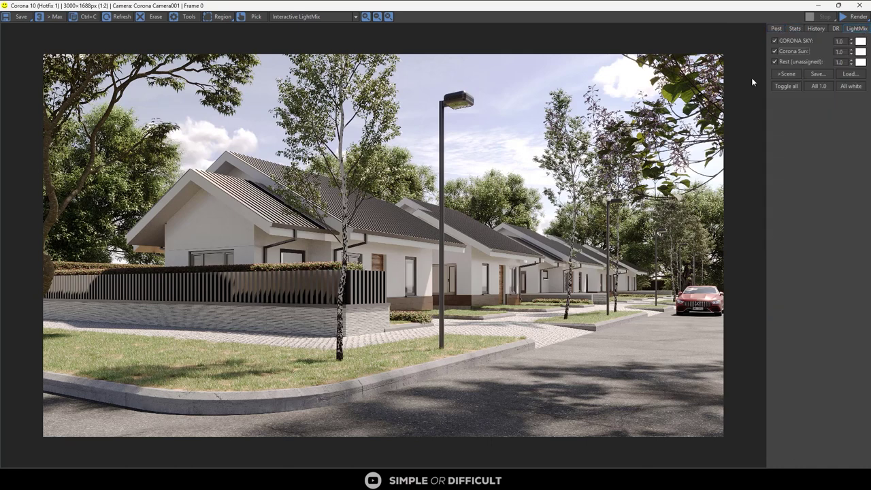
pyautogui.doubleClick(760, 6)
pyautogui.moveTo(670, 203); pyautogui.dragTo(565, 270)
pyautogui.press('z')
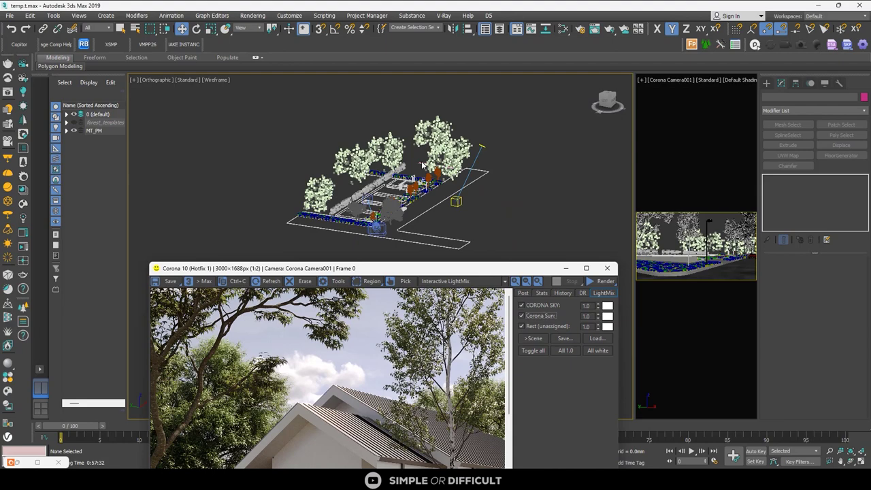
pyautogui.click(565, 268)
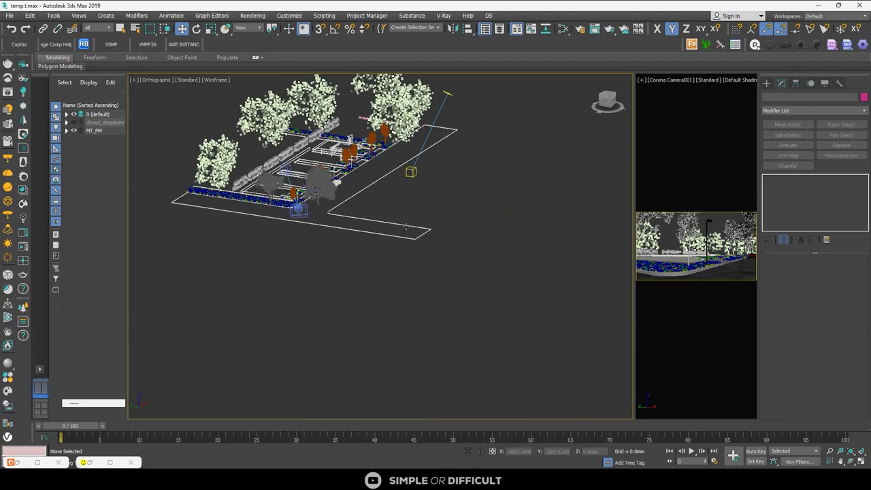
# Step: Delete the leftover pipe fittings around the far-end house plot from a top-down view
pyautogui.keyDown('alt'); pyautogui.moveTo(387, 300); pyautogui.dragTo(409, 311, button='middle'); pyautogui.keyUp('alt')
pyautogui.scroll(5, 306, 226)
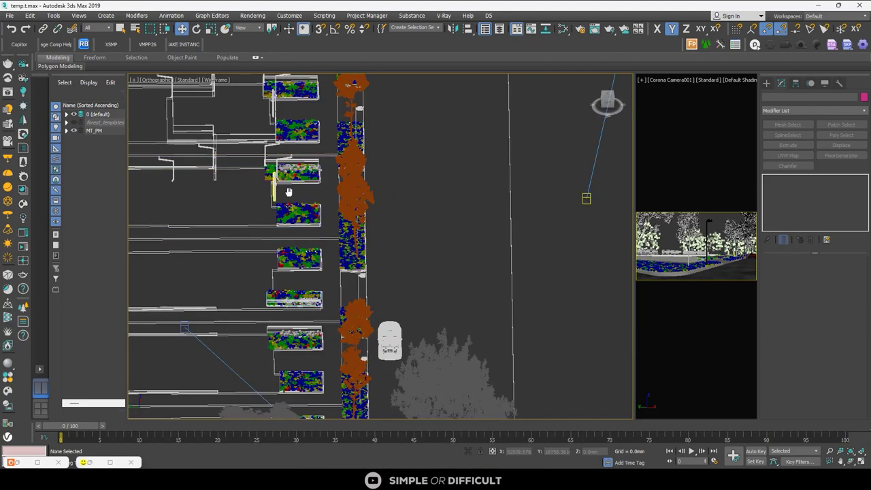
pyautogui.moveTo(288, 191); pyautogui.dragTo(428, 239, button='middle')
pyautogui.click(348, 200)
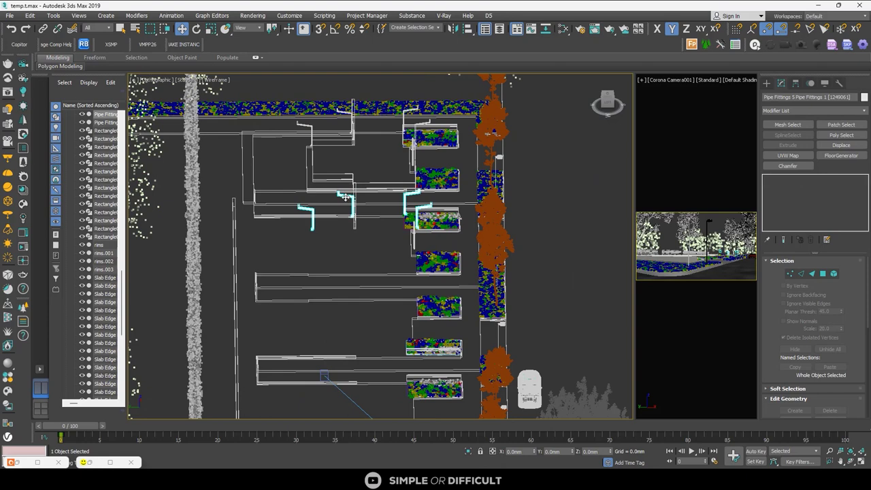
pyautogui.press('Delete')
pyautogui.click(312, 134)
pyautogui.press('Delete')
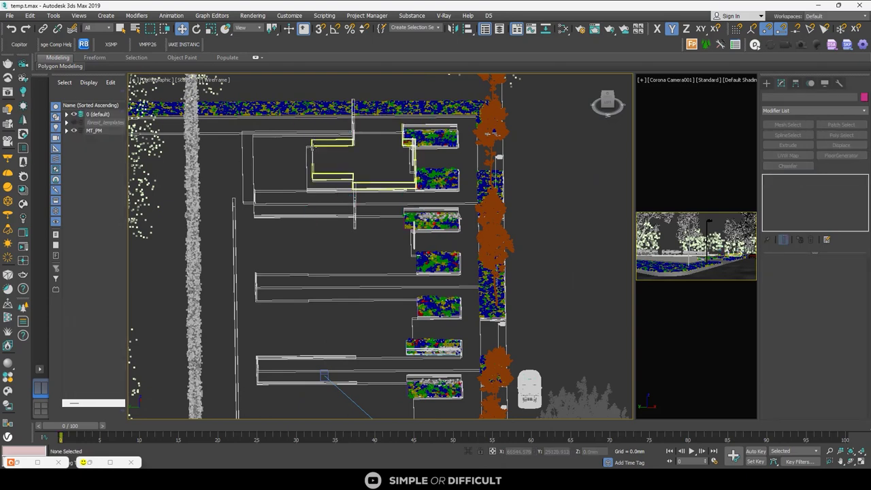
# Step: Delete the remaining building wall pieces left on the far-end house plots
pyautogui.click(313, 145)
pyautogui.press('Delete')
pyautogui.click(353, 123)
pyautogui.press('Delete')
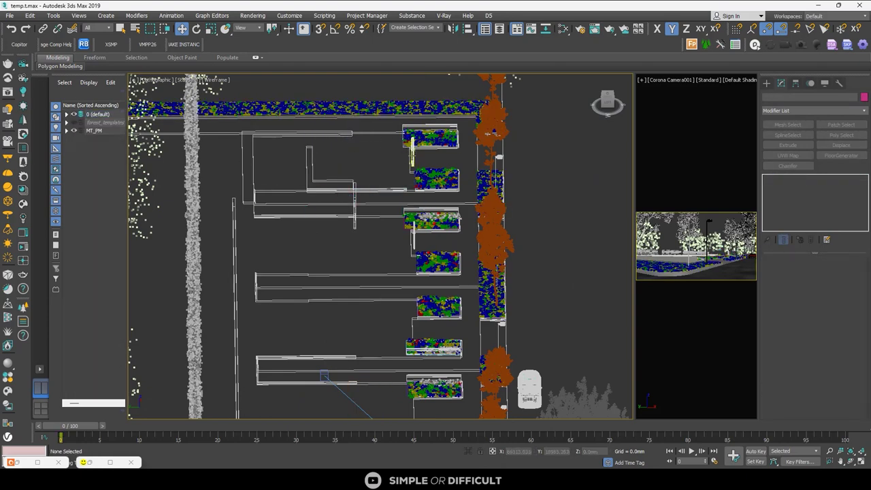
pyautogui.click(412, 151)
pyautogui.press('Delete')
pyautogui.click(335, 183)
pyautogui.scroll(-3, 338, 183)
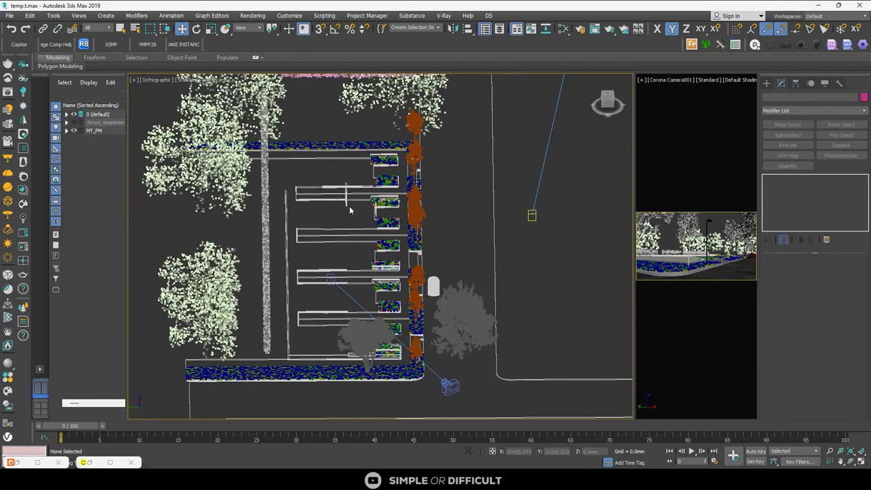
pyautogui.click(346, 201)
pyautogui.click(348, 211)
# Step: Save the cleaned scene under the new name EXTERIOR TEMEPLATE in the 3dsMax export folder
pyautogui.keyDown('alt'); pyautogui.moveTo(350, 223); pyautogui.dragTo(283, 192, button='middle'); pyautogui.keyUp('alt')
pyautogui.click(10, 16)
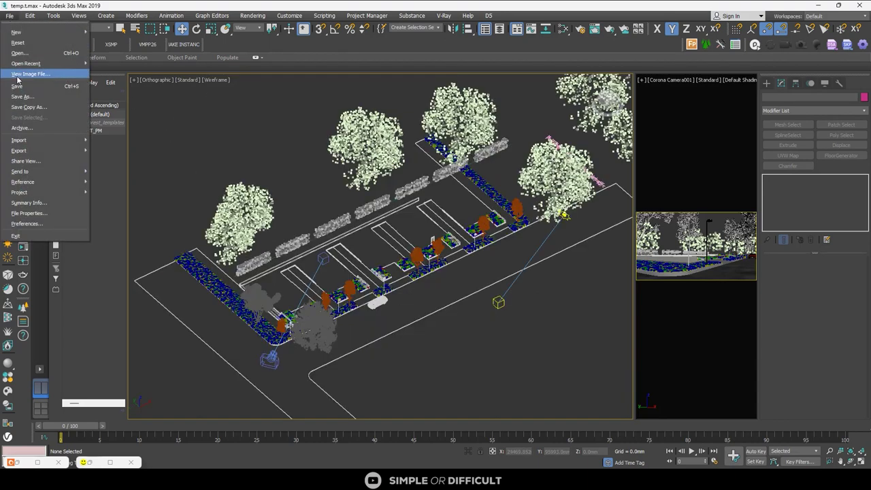
pyautogui.click(21, 96)
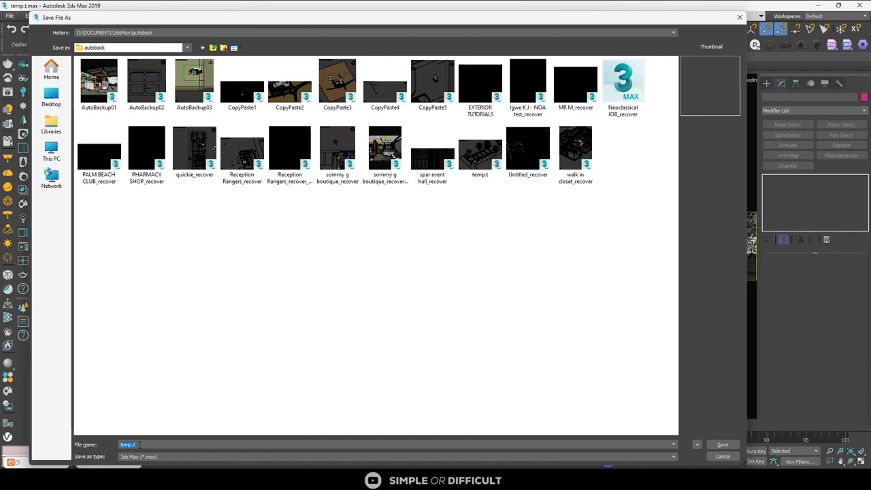
pyautogui.write('Ex')
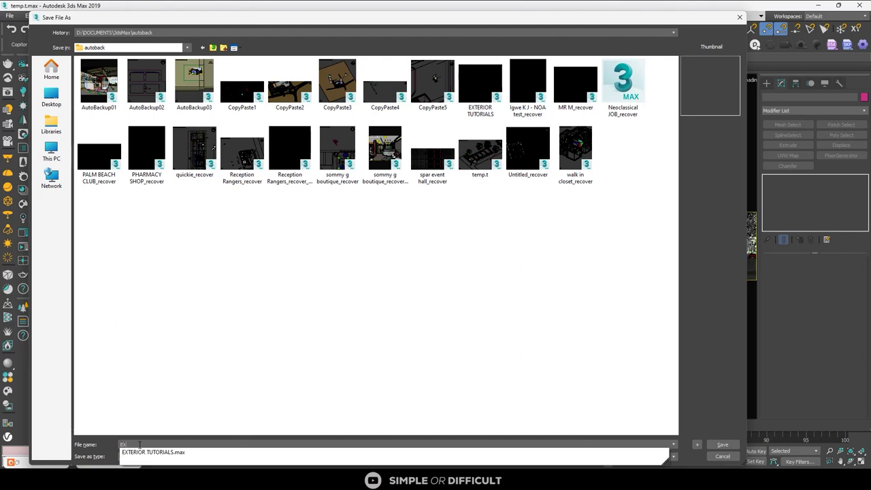
pyautogui.write('TERIOR TEMPLATE')
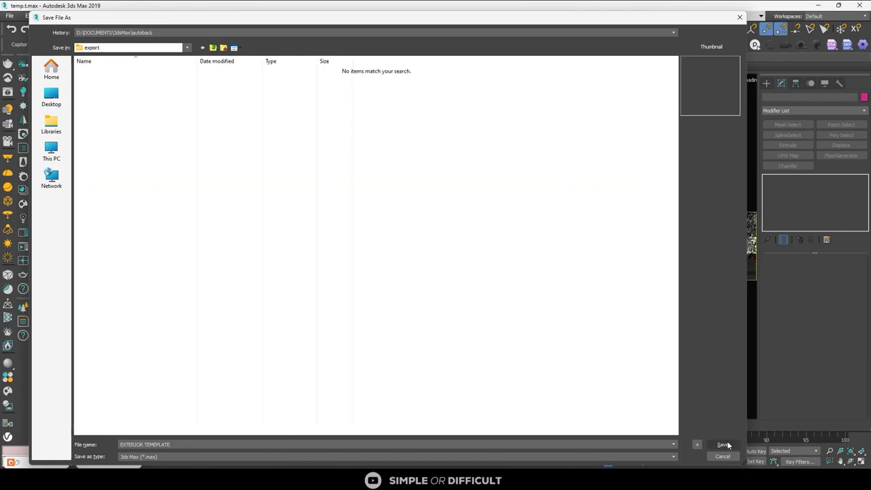
pyautogui.click(725, 444)
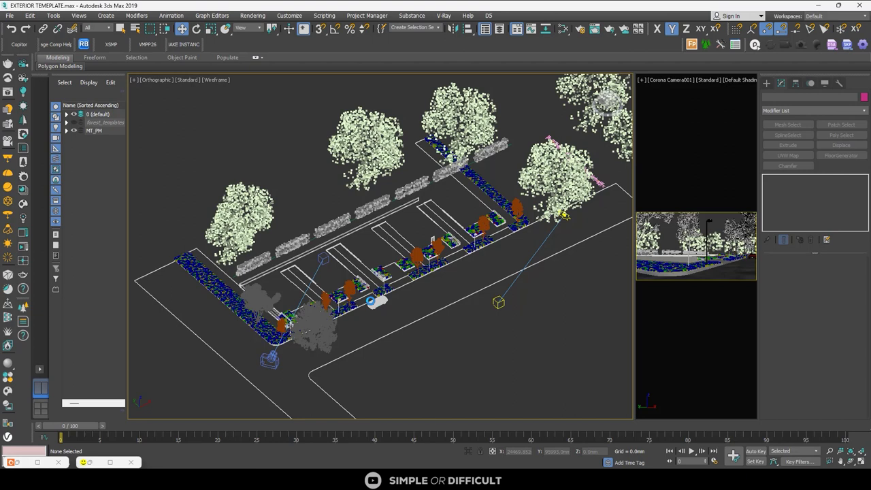
# Step: Open the Template Manager from the new-from-template options and add a new template
pyautogui.click(9, 16)
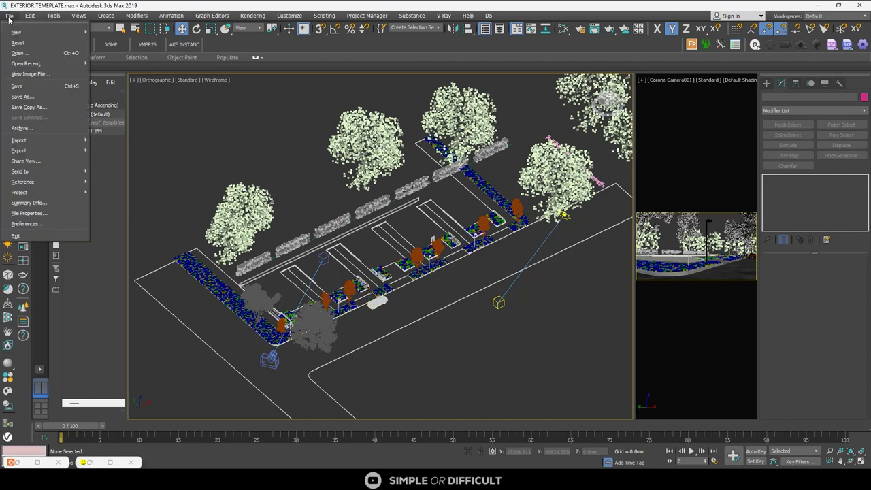
pyautogui.moveTo(15, 32)
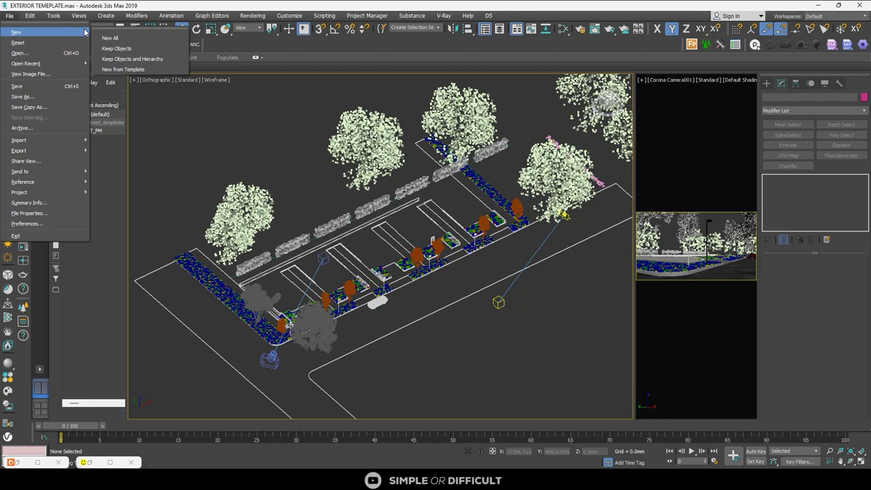
pyautogui.click(123, 69)
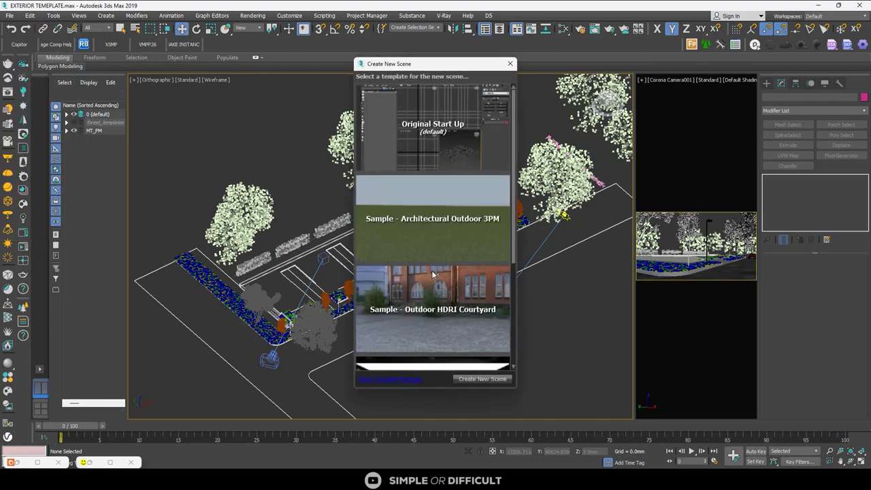
pyautogui.click(391, 379)
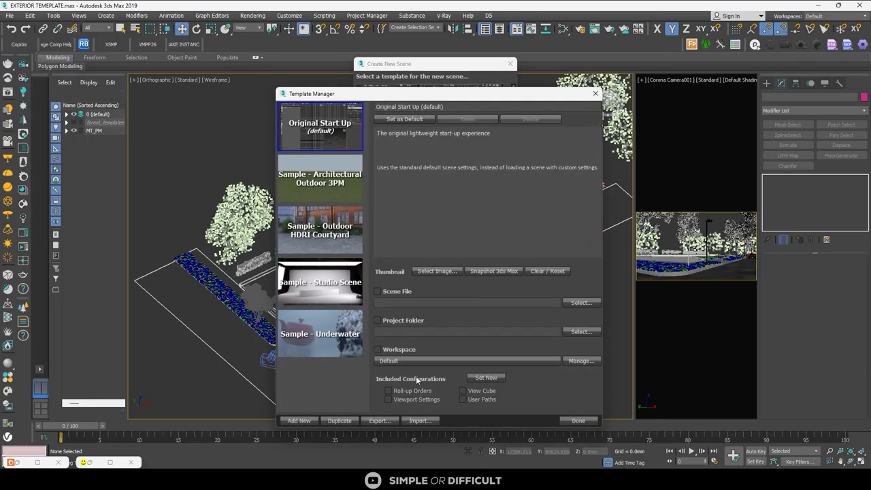
pyautogui.click(299, 420)
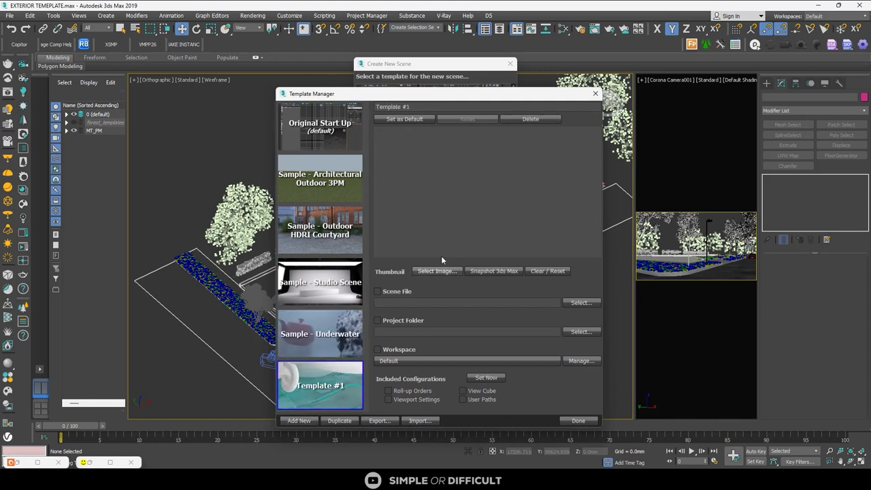
# Step: Assign the EXTERIOR TEMEPLATE scene from the export folder as the new template's scene file
pyautogui.click(393, 292)
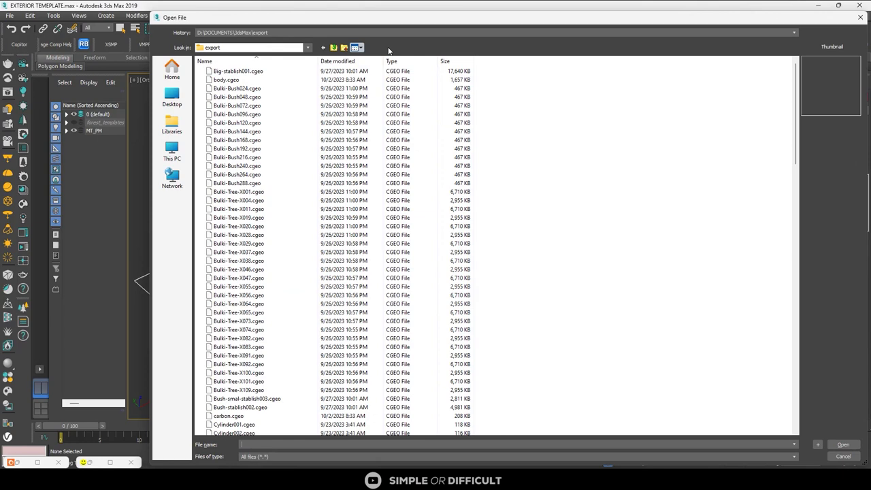
pyautogui.scroll(-11, 330, 185)
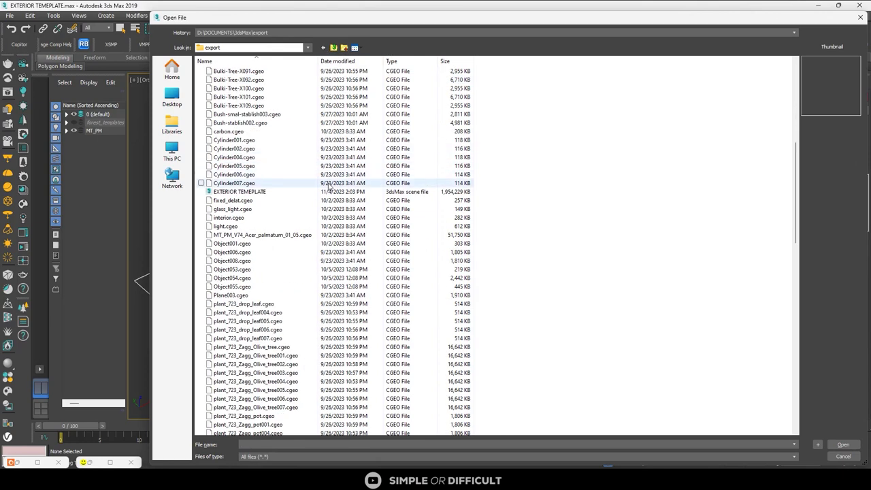
pyautogui.click(265, 192)
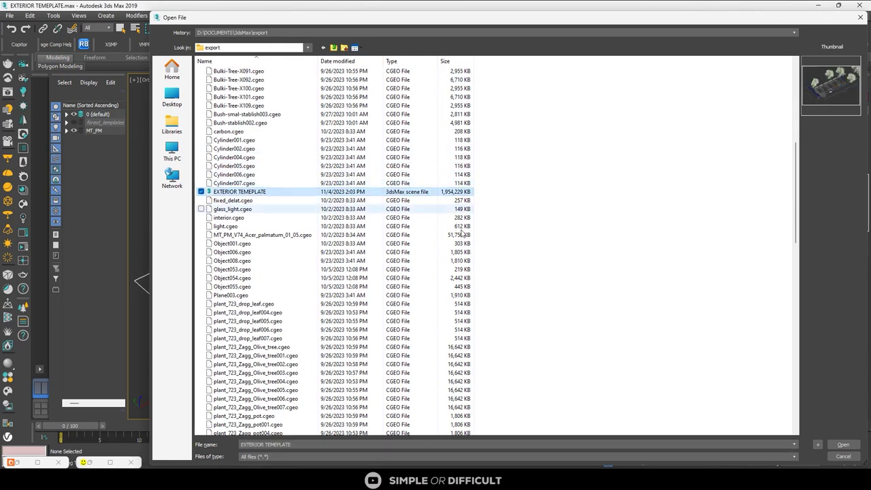
pyautogui.click(843, 444)
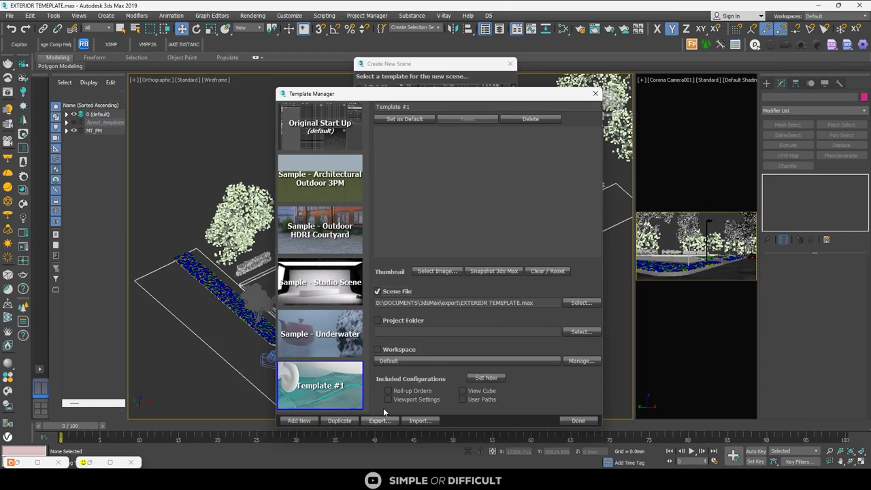
# Step: Rename the new template EXTERIOR TEMPLATE
pyautogui.moveTo(415, 106); pyautogui.dragTo(373, 107)
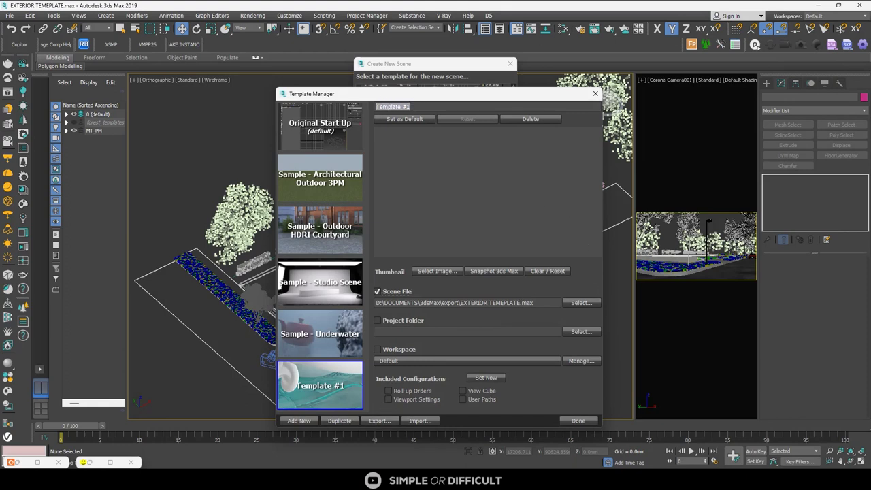
pyautogui.write('E')
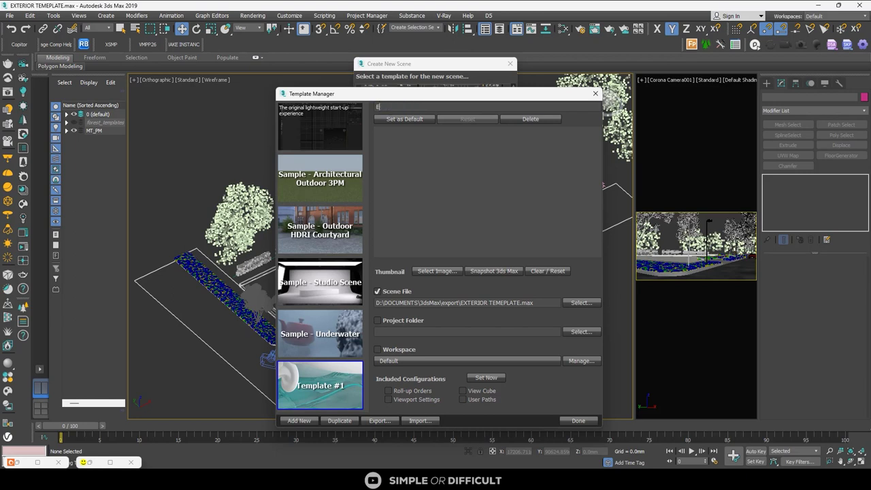
pyautogui.write('XTERIOR TEMPLATE')
pyautogui.press('Return')
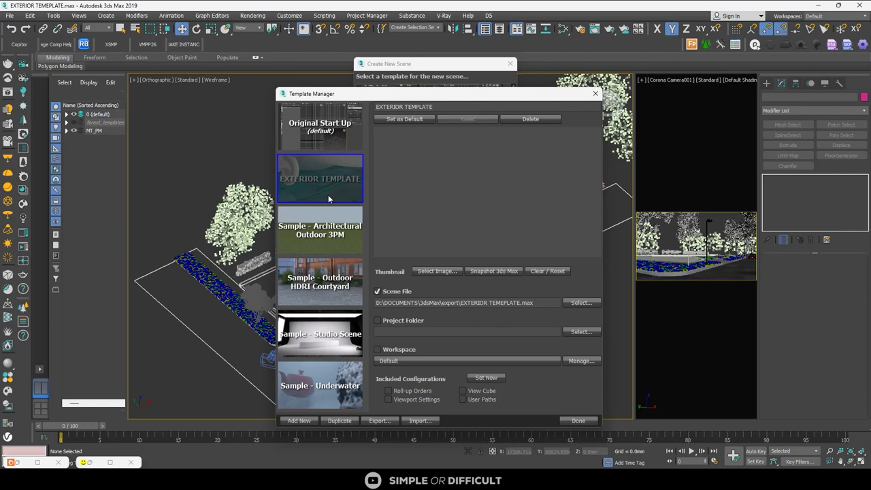
# Step: Set the Exterior TUTORIAL image from the Desktop as the template's thumbnail and finish managing templates
pyautogui.click(432, 272)
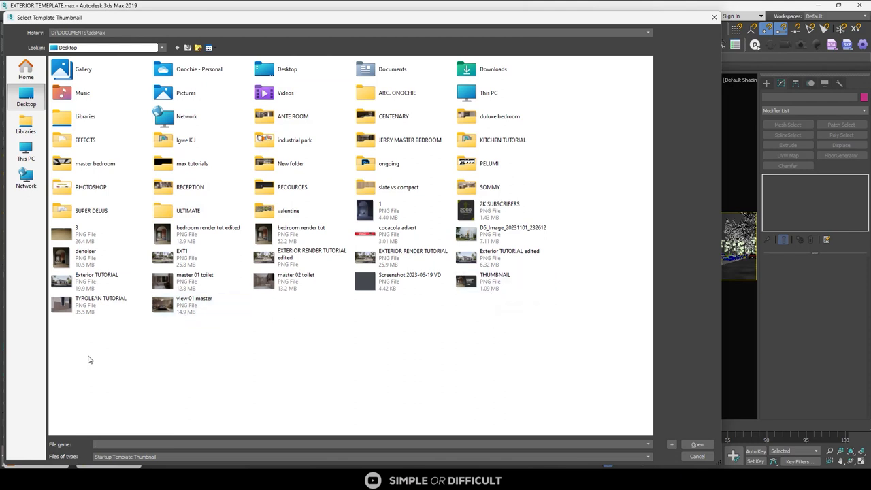
pyautogui.click(91, 284)
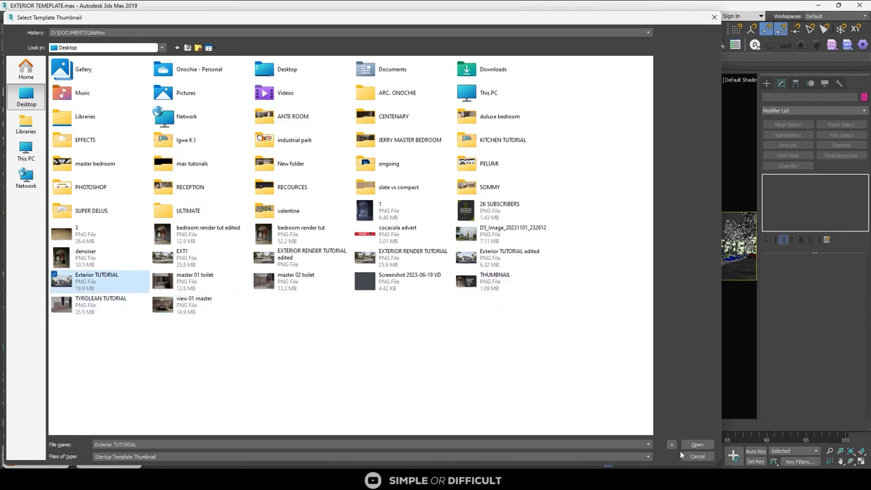
pyautogui.click(697, 444)
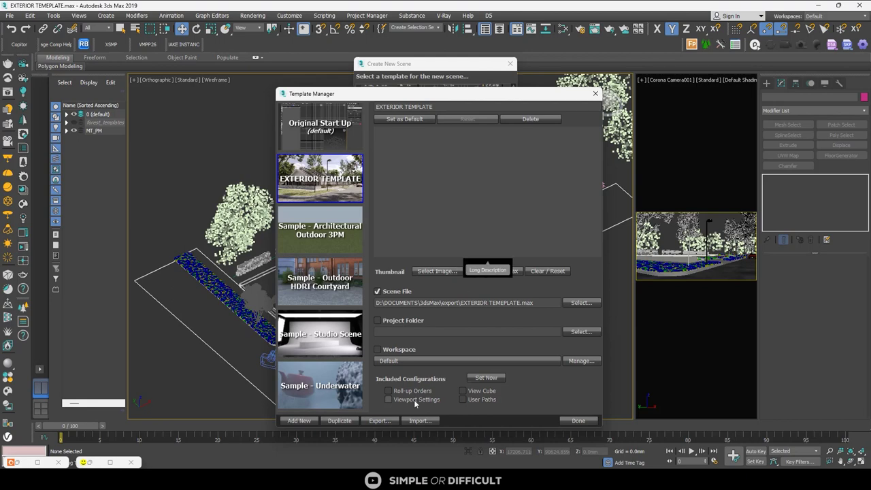
pyautogui.click(579, 420)
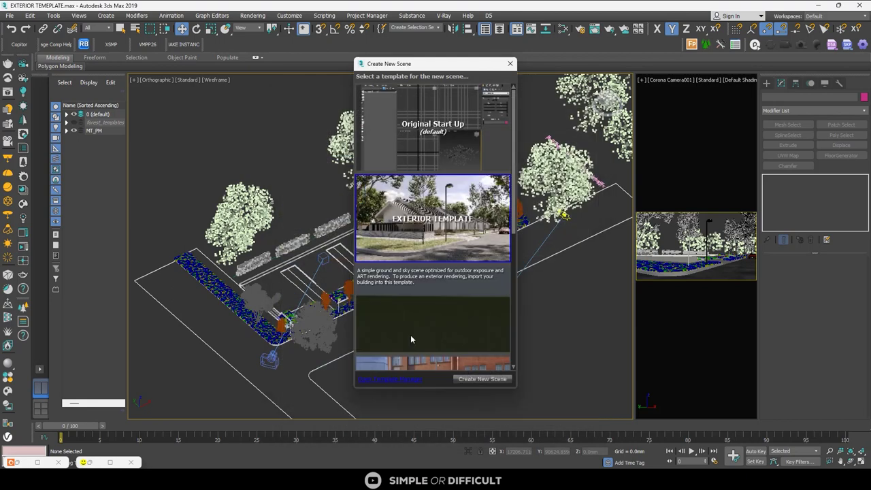
# Step: Create a new scene from the EXTERIOR TEMPLATE
pyautogui.scroll(-2, 439, 218)
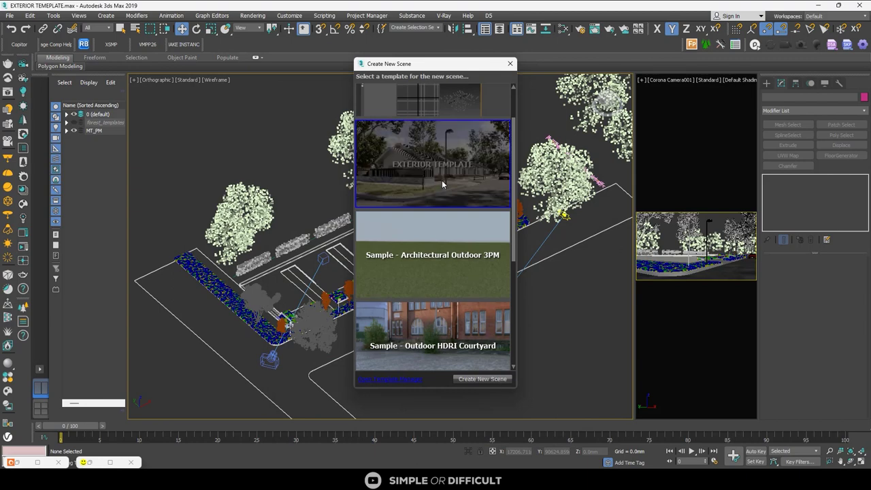
pyautogui.doubleClick(441, 180)
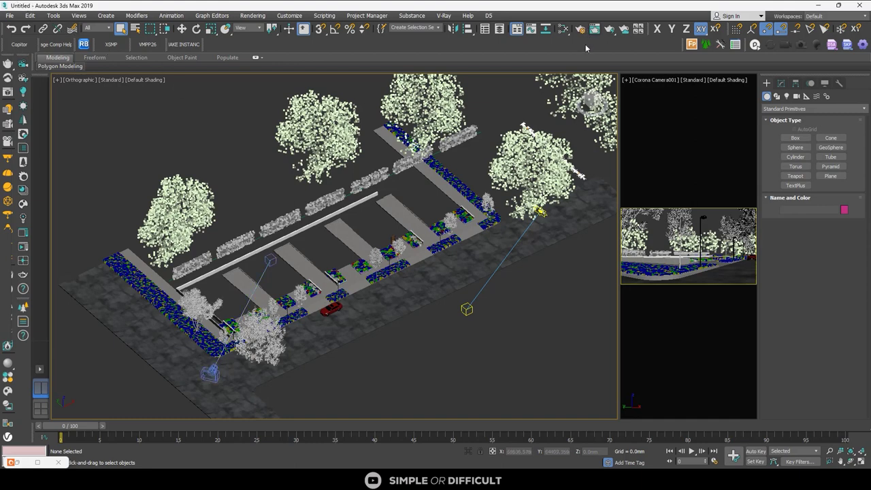
# Step: Check the new scene's Corona render elements, then examine its material nodes in the Slate Material Editor and the exterior model
pyautogui.click(579, 29)
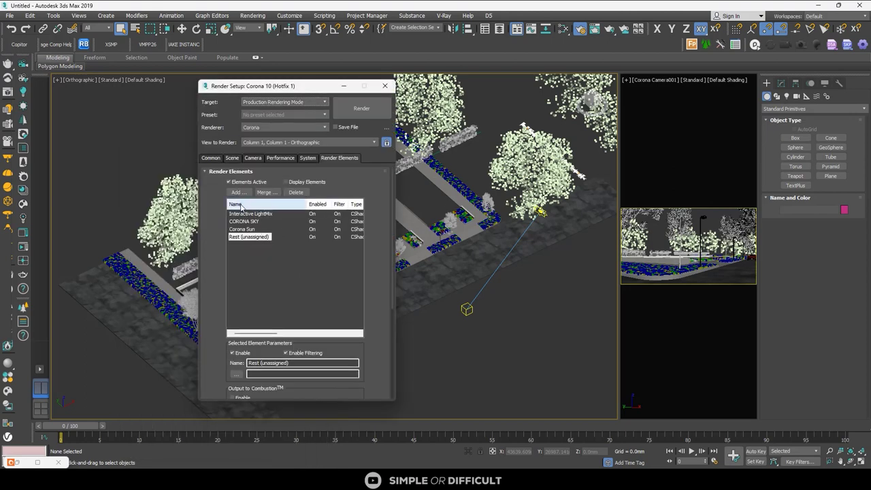
pyautogui.click(385, 85)
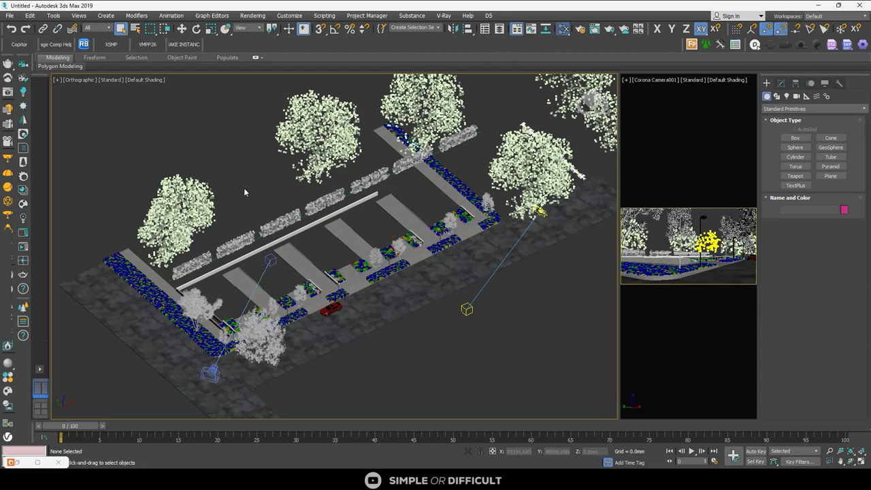
pyautogui.press('m')
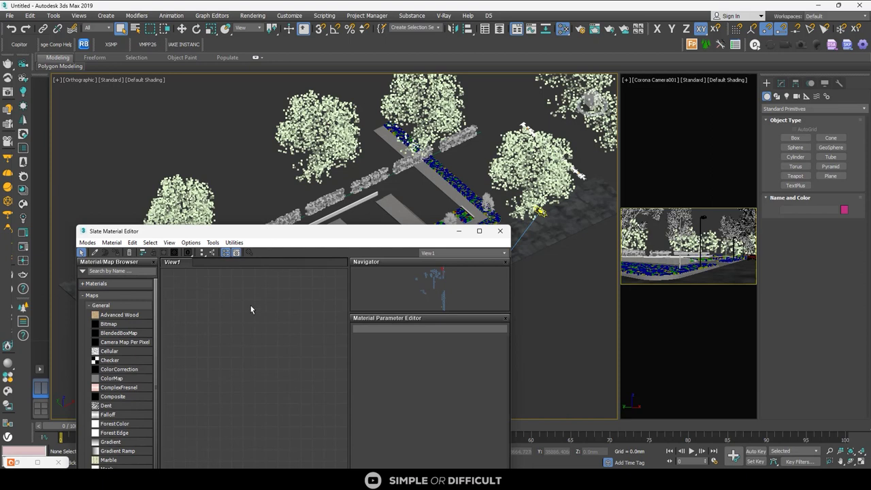
pyautogui.scroll(-10, 251, 305)
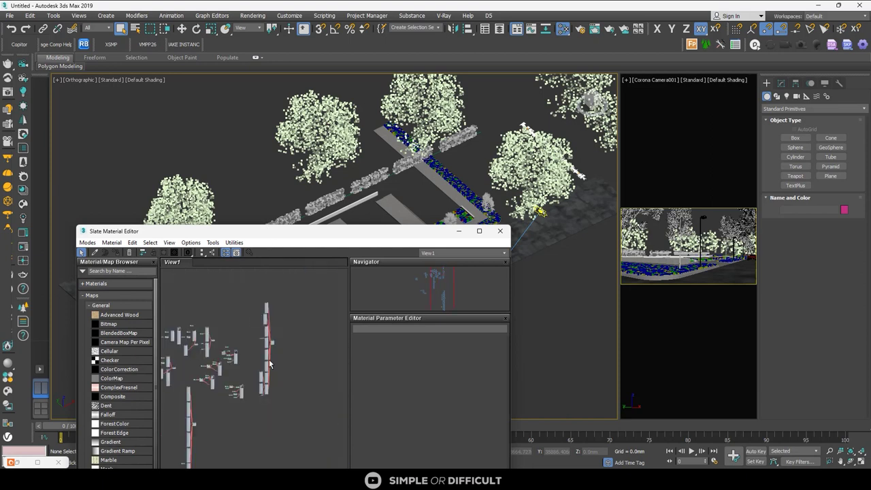
pyautogui.moveTo(276, 233); pyautogui.dragTo(368, 125)
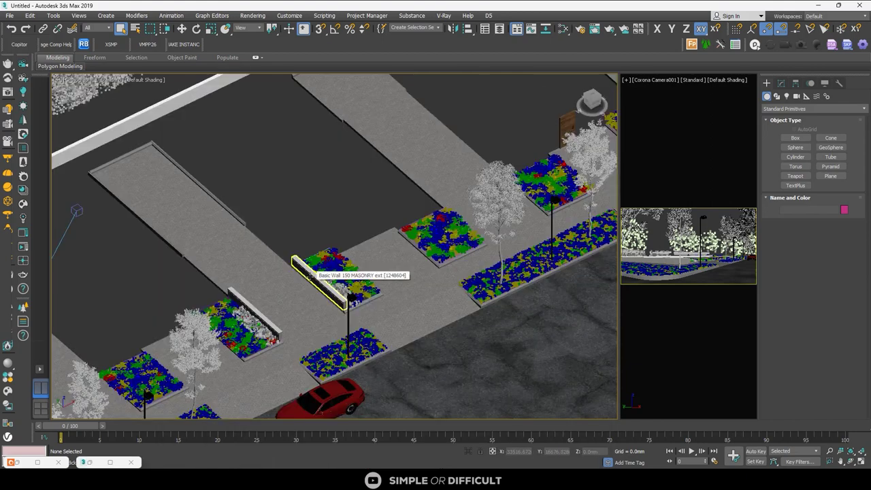
pyautogui.scroll(-5, 310, 276)
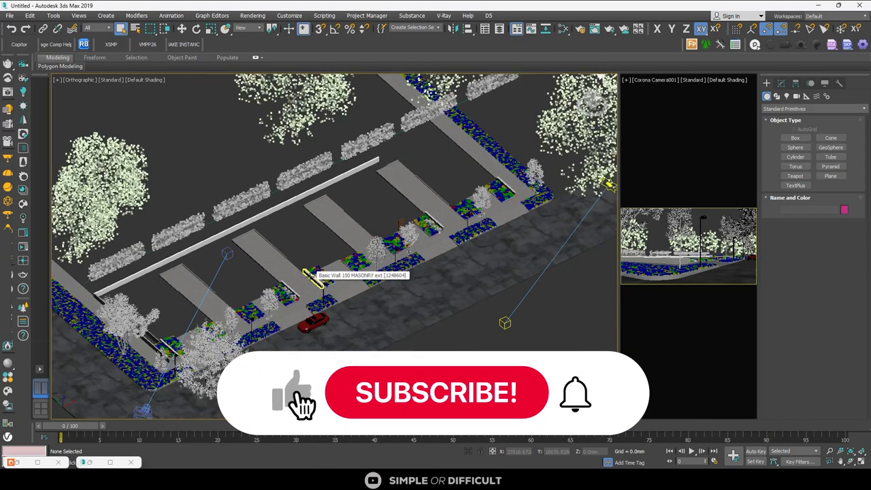